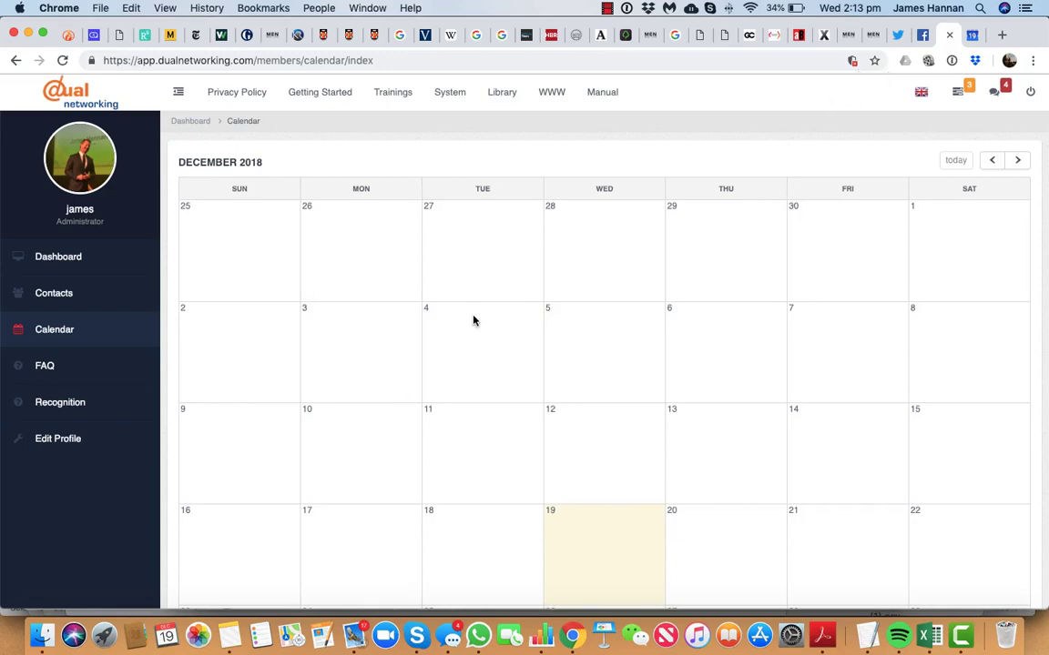
Delete the existing Google API Calender entry on the Edit Profile page and open the form for adding a new one.
{"action": "left_click", "coordinate": [58, 258]}
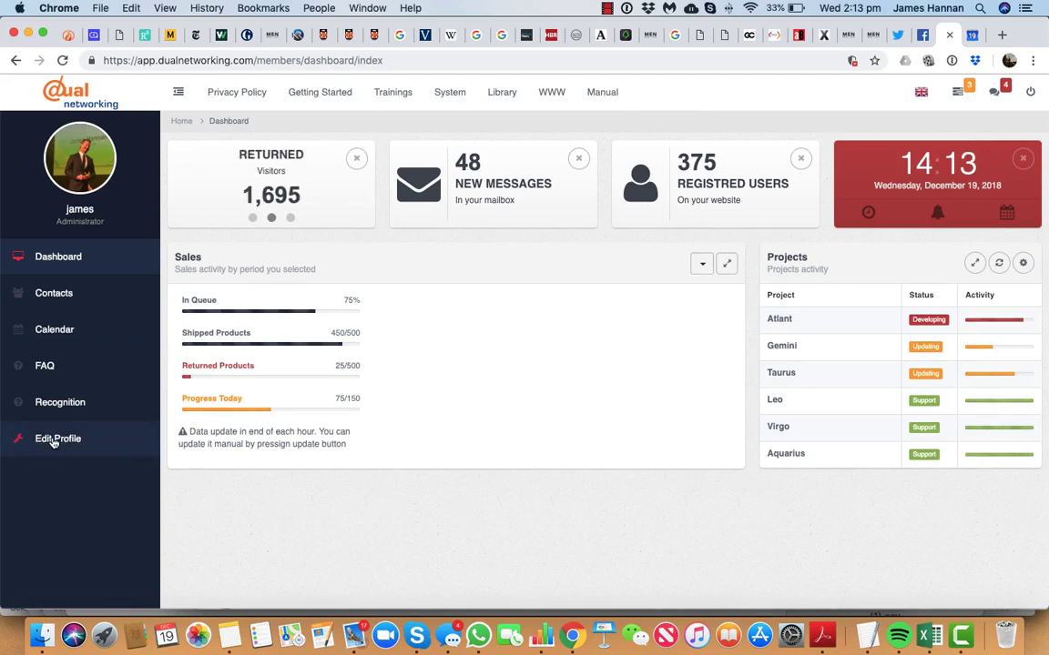
{"action": "left_click", "coordinate": [55, 441]}
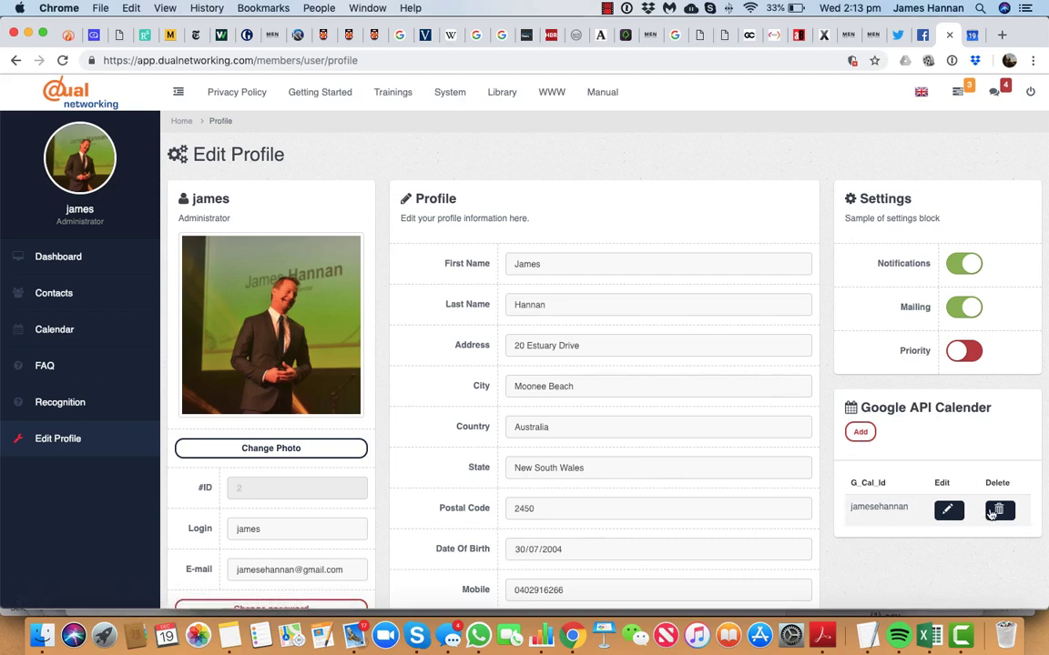
{"action": "left_click", "coordinate": [999, 509]}
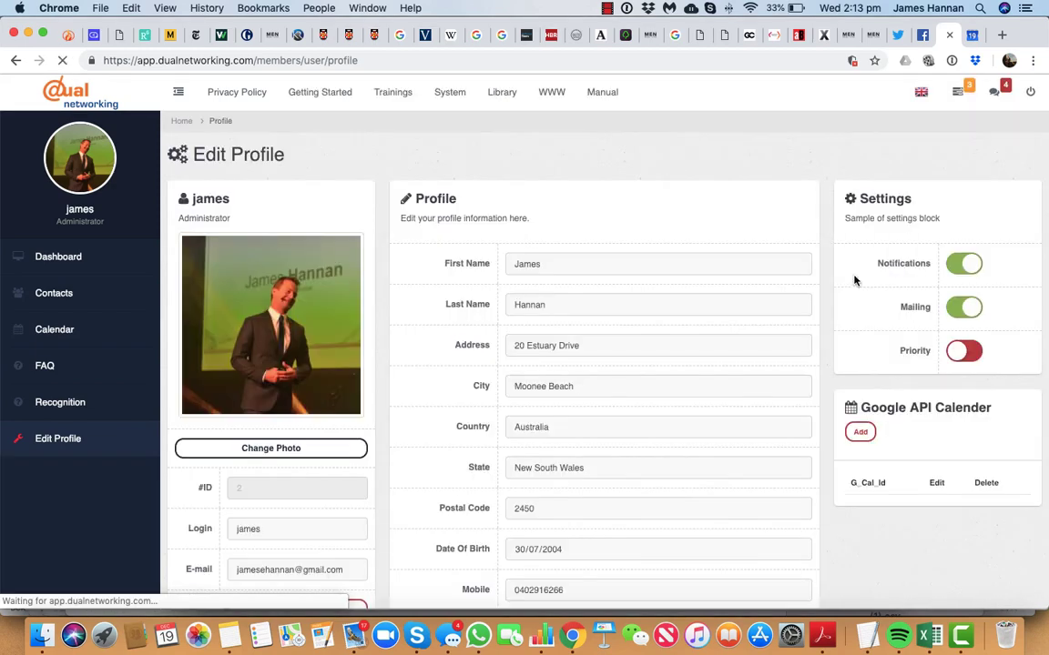
{"action": "left_click", "coordinate": [861, 434]}
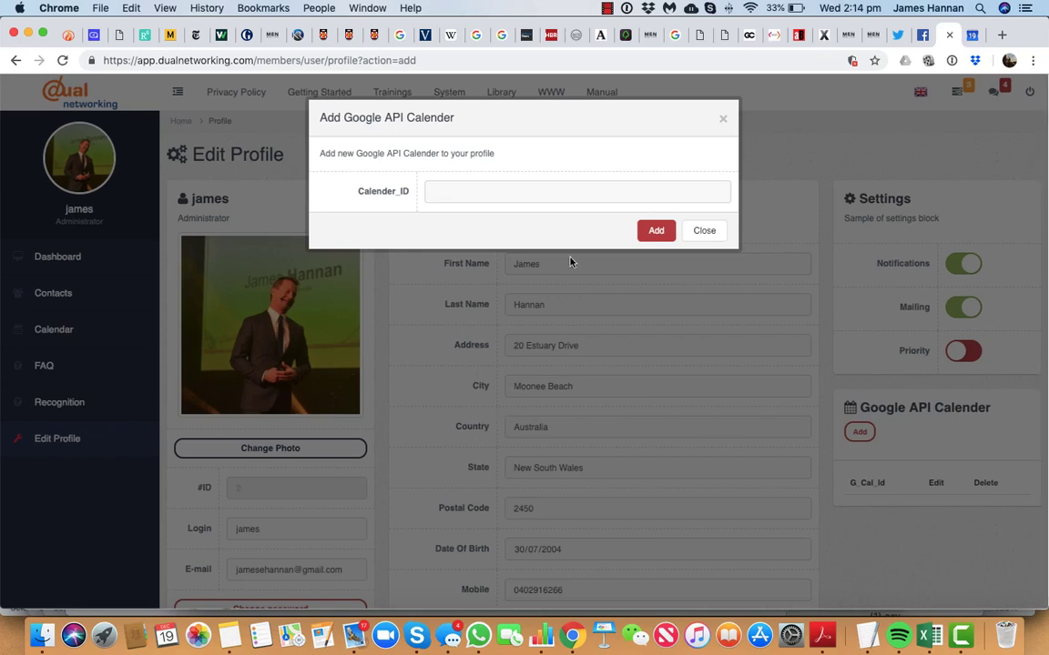
{"action": "scroll", "coordinate": [509, 291], "scroll_direction": "down", "scroll_amount": 1}
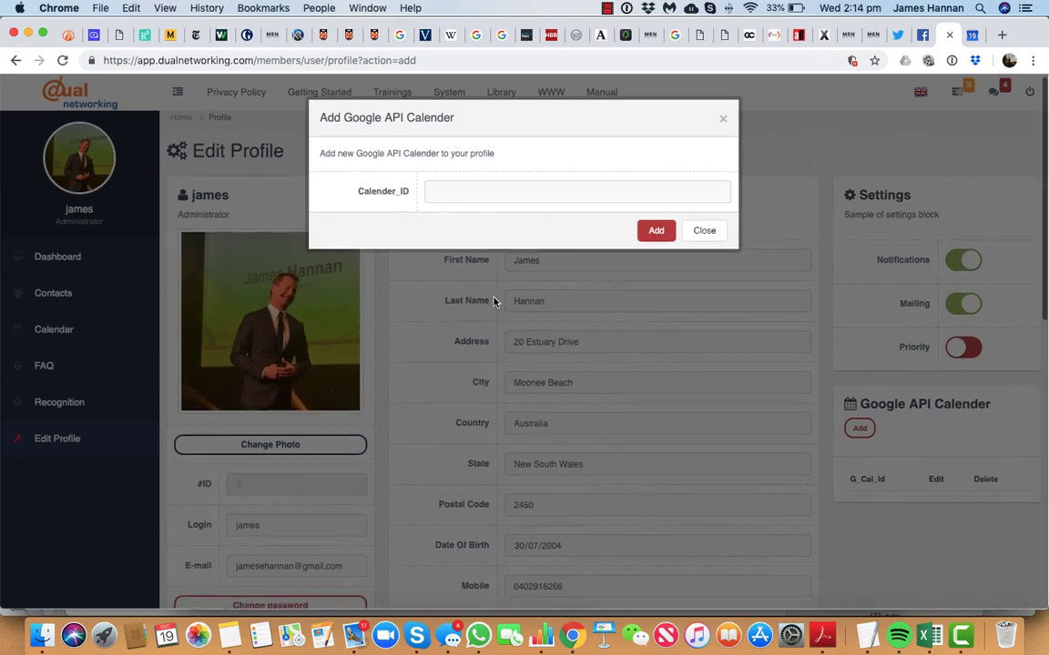
Switch to Google Calendar, check which account is signed in, and return from the settings to the calendar view.
{"action": "left_click", "coordinate": [971, 37]}
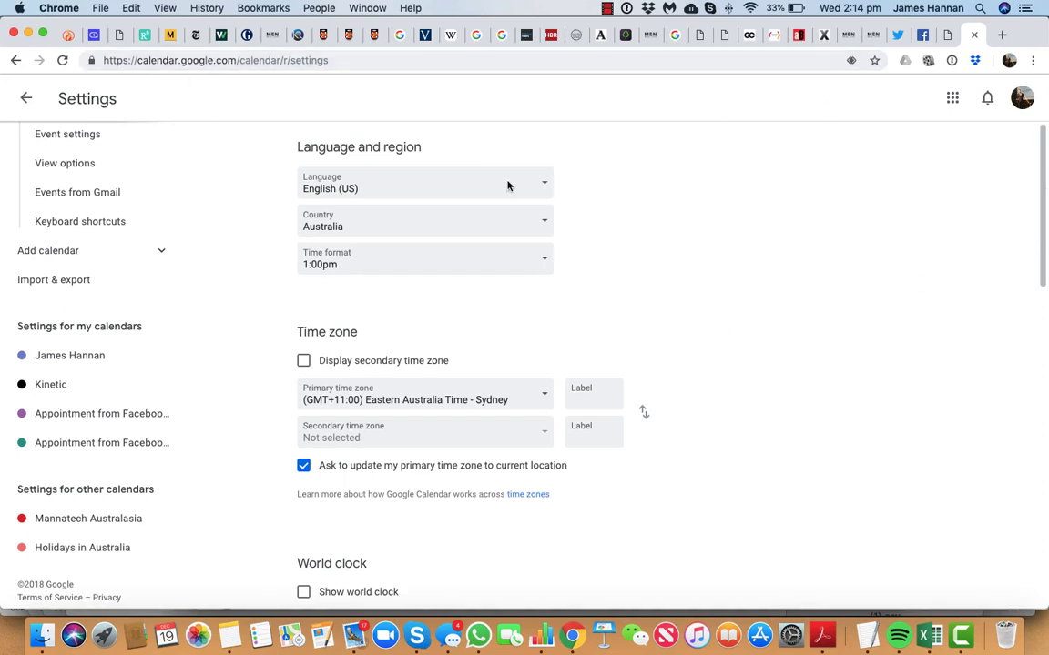
{"action": "left_click", "coordinate": [1019, 100]}
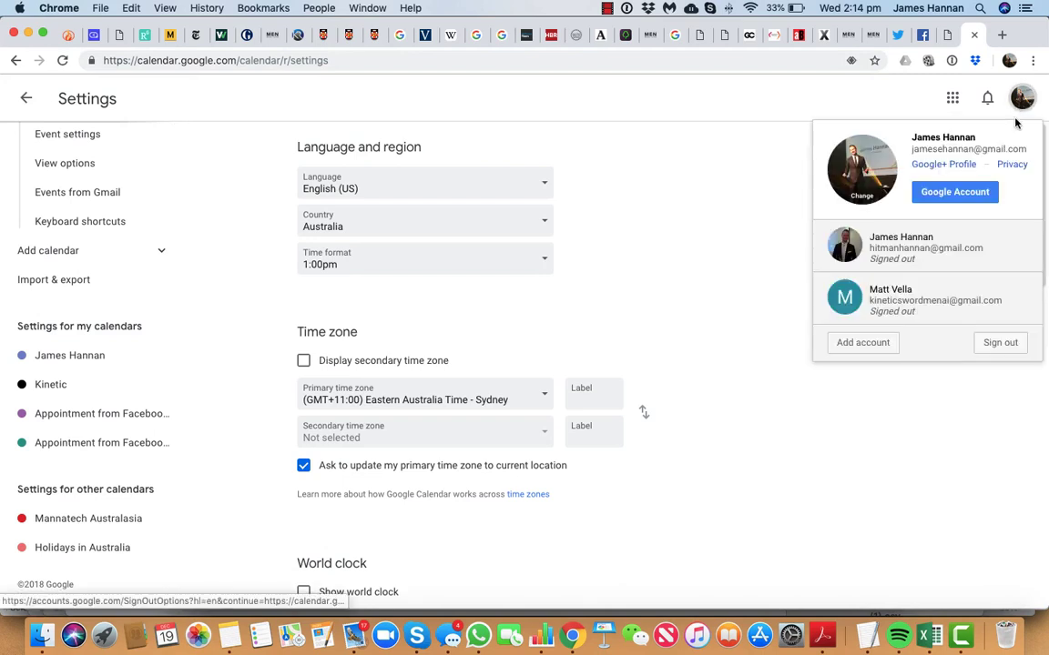
{"action": "left_click", "coordinate": [627, 155]}
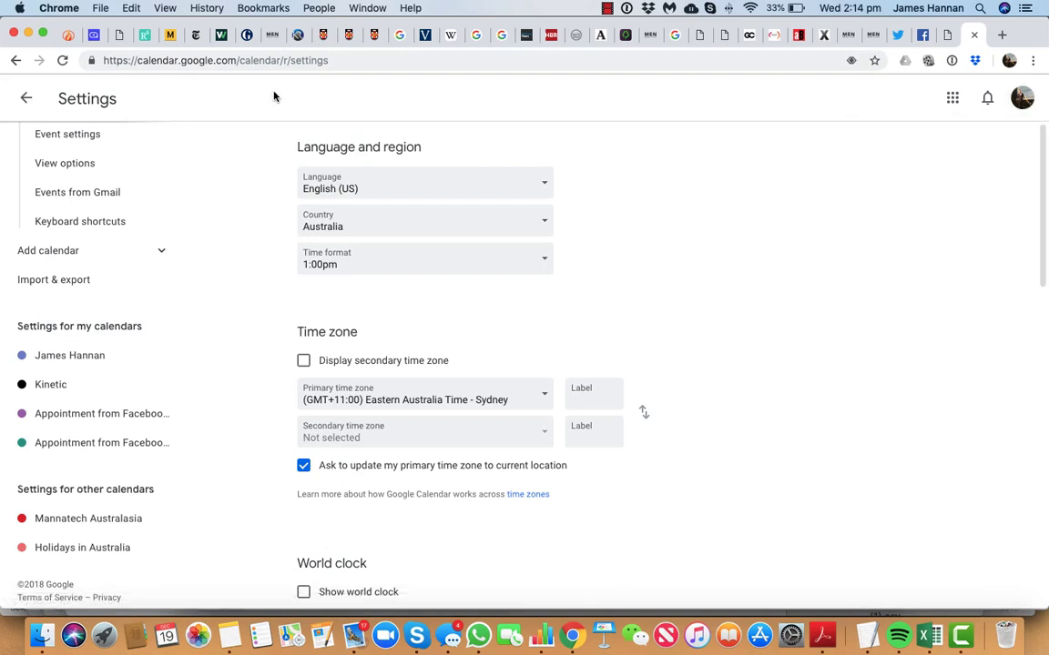
{"action": "scroll", "coordinate": [180, 205], "scroll_direction": "up", "scroll_amount": 3}
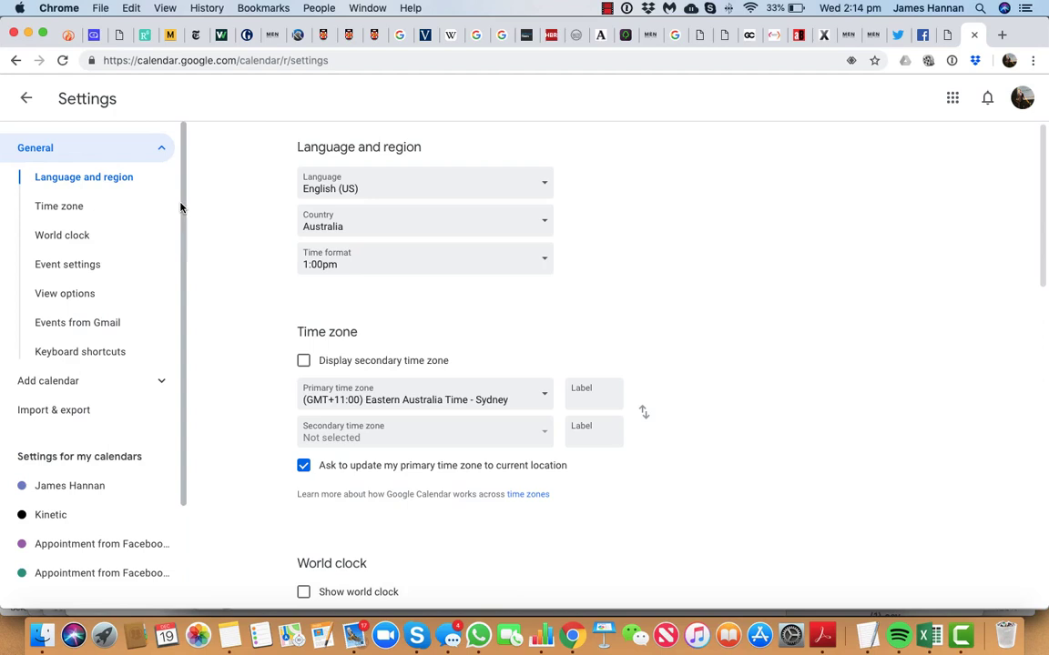
{"action": "left_click", "coordinate": [26, 98]}
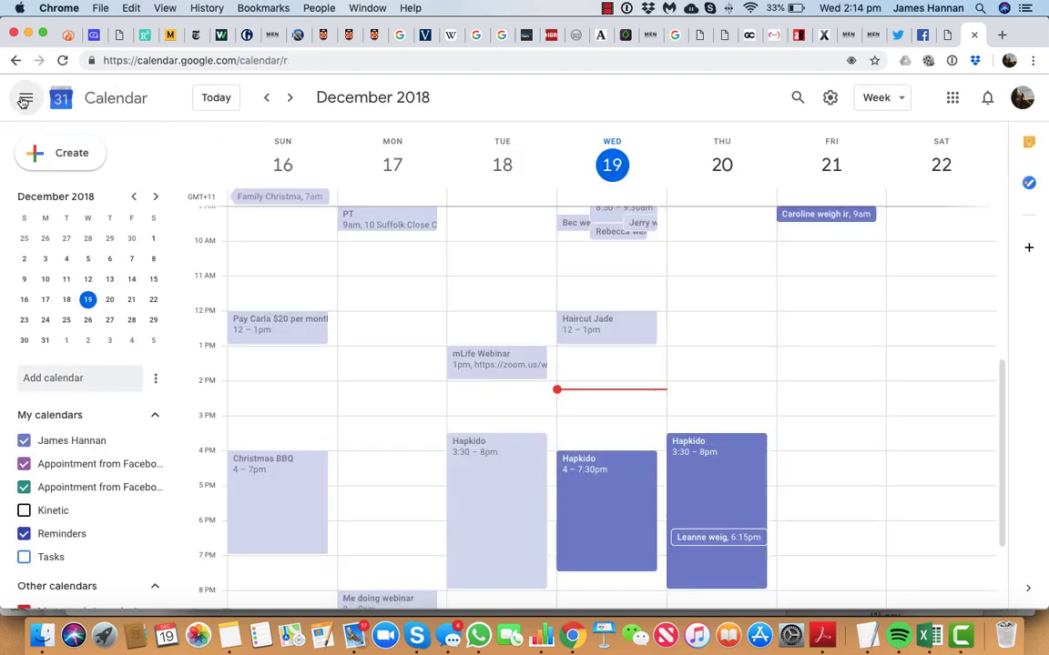
Copy the Calendar ID of the main personal calendar from the Integrate calendar section of its settings.
{"action": "left_click", "coordinate": [156, 443]}
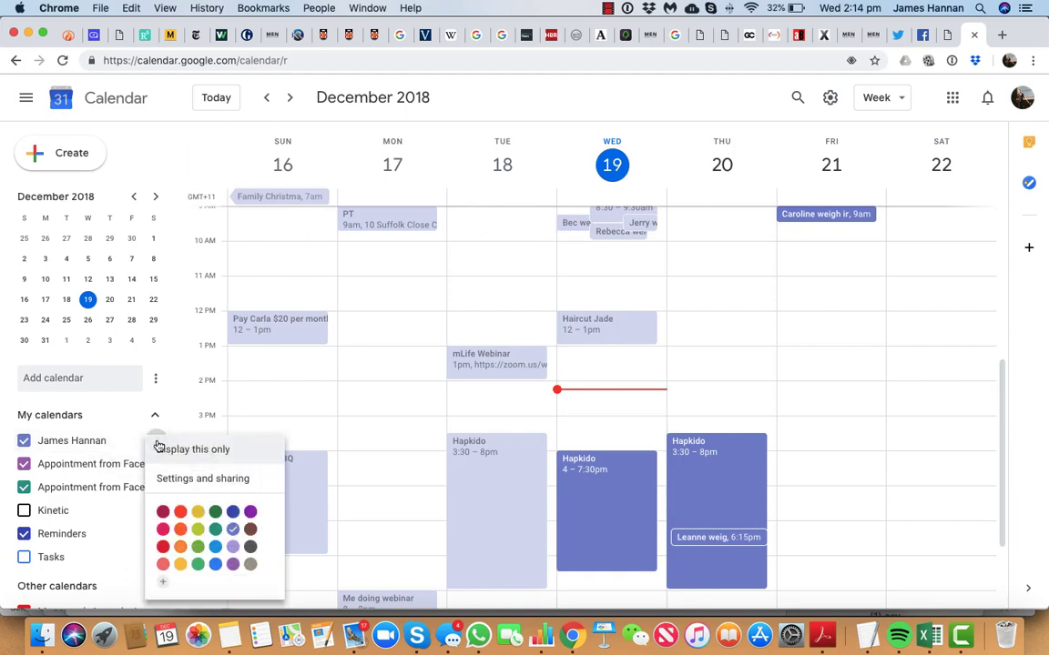
{"action": "left_click", "coordinate": [207, 480]}
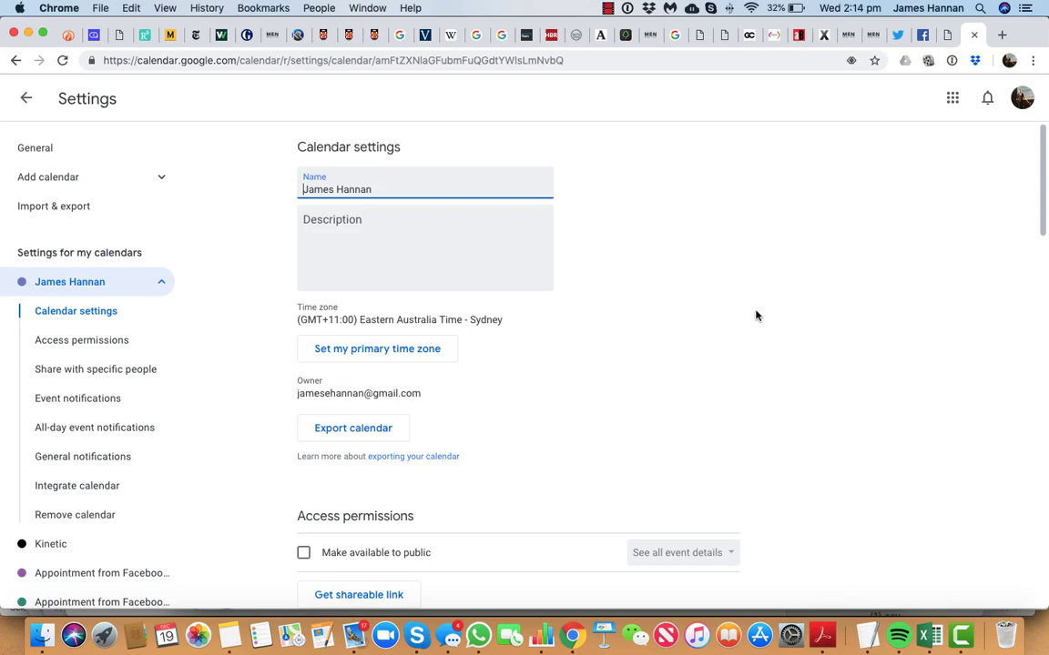
{"action": "scroll", "coordinate": [756, 316], "scroll_direction": "down", "scroll_amount": 5}
{"action": "scroll", "coordinate": [757, 314], "scroll_direction": "down", "scroll_amount": 5}
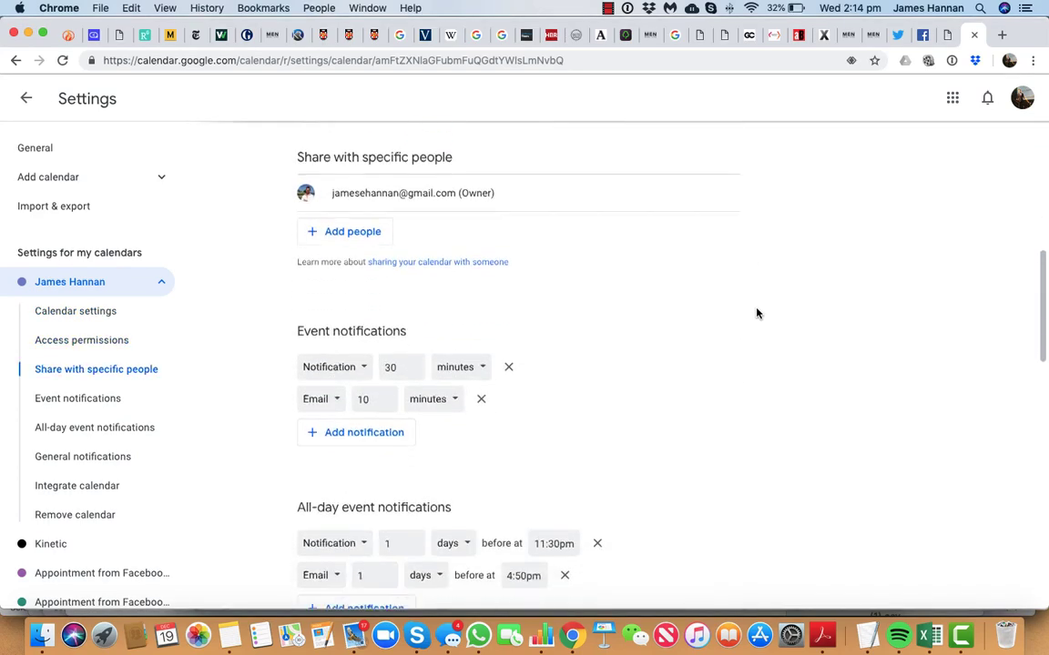
{"action": "scroll", "coordinate": [755, 310], "scroll_direction": "down", "scroll_amount": 5}
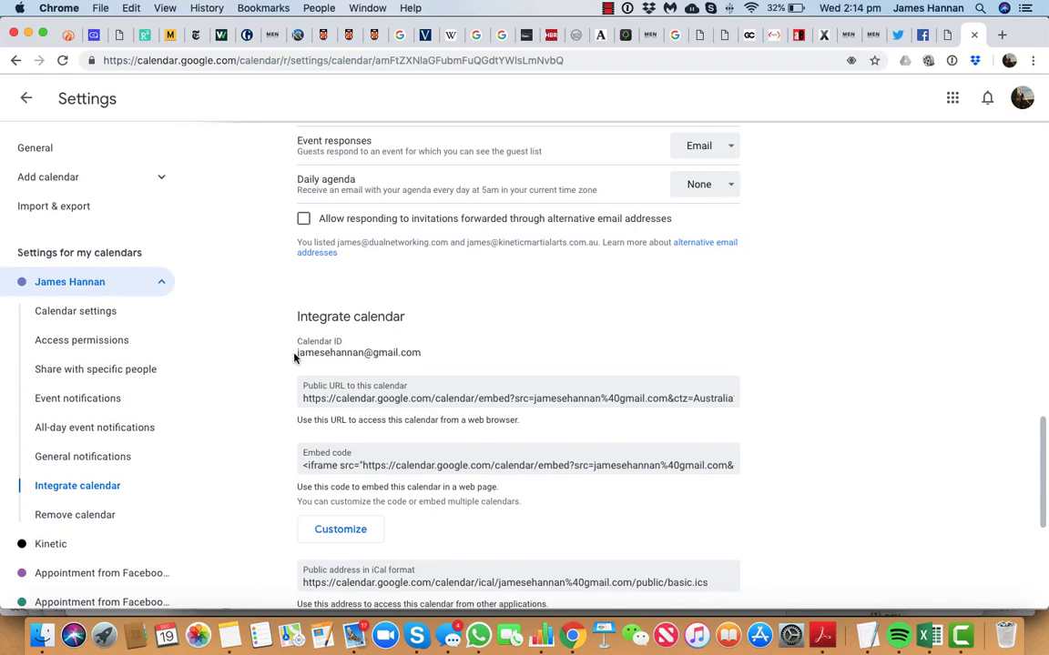
{"action": "left_click_drag", "start_coordinate": [299, 354], "coordinate": [420, 352]}
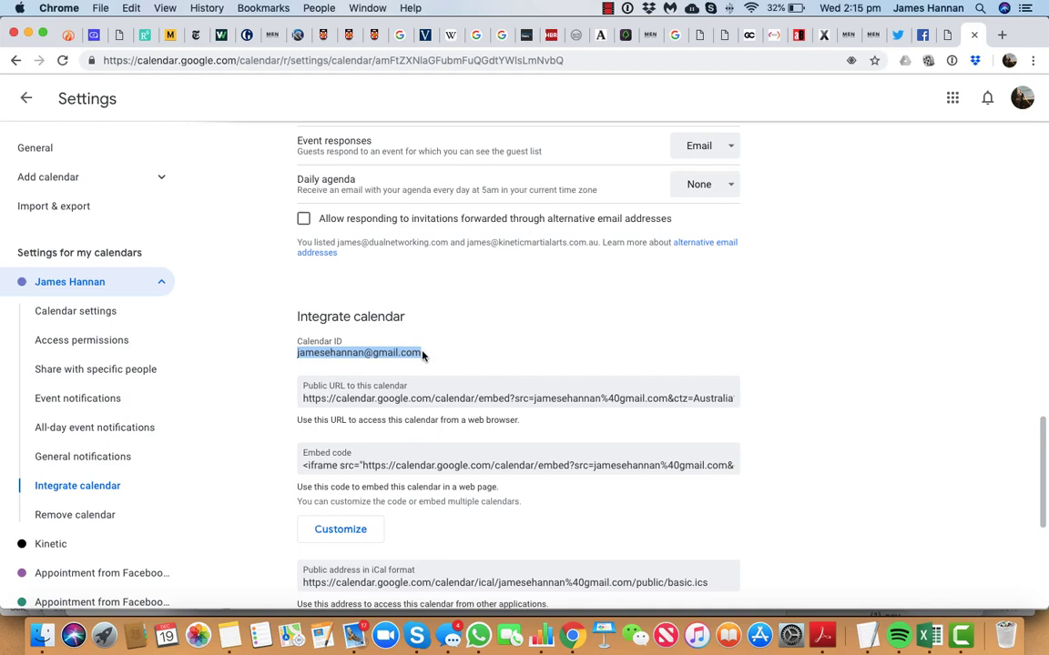
{"action": "right_click", "coordinate": [407, 352]}
{"action": "left_click", "coordinate": [433, 381]}
Return to the Dual Networking profile and add the copied personal Calendar ID as a Google API calendar.
{"action": "key", "text": "ctrl+shift+Tab"}
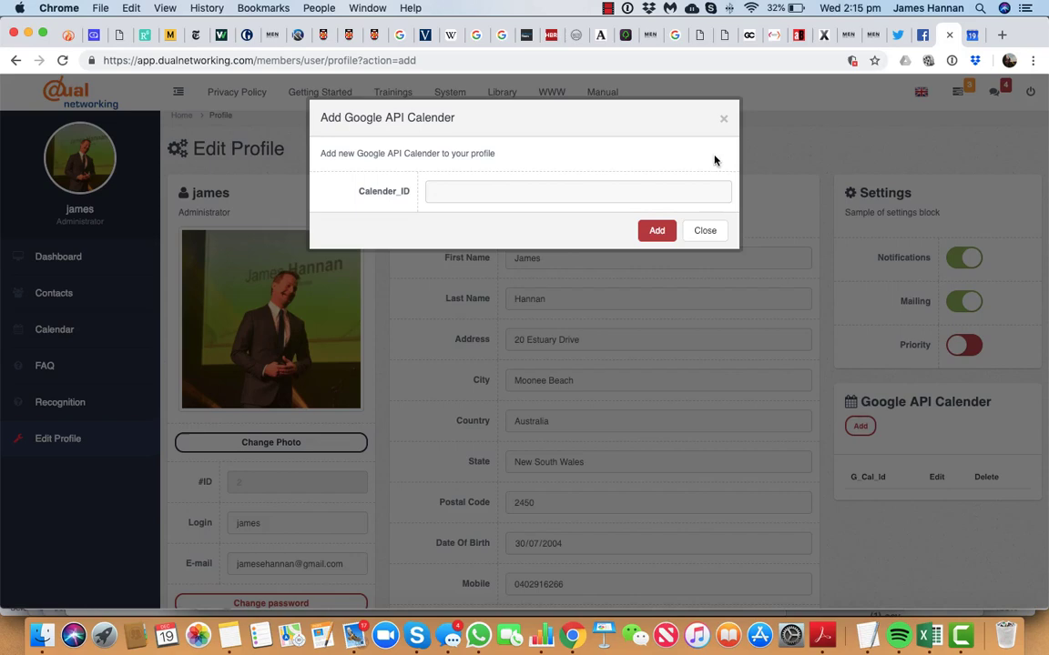
{"action": "right_click", "coordinate": [479, 194]}
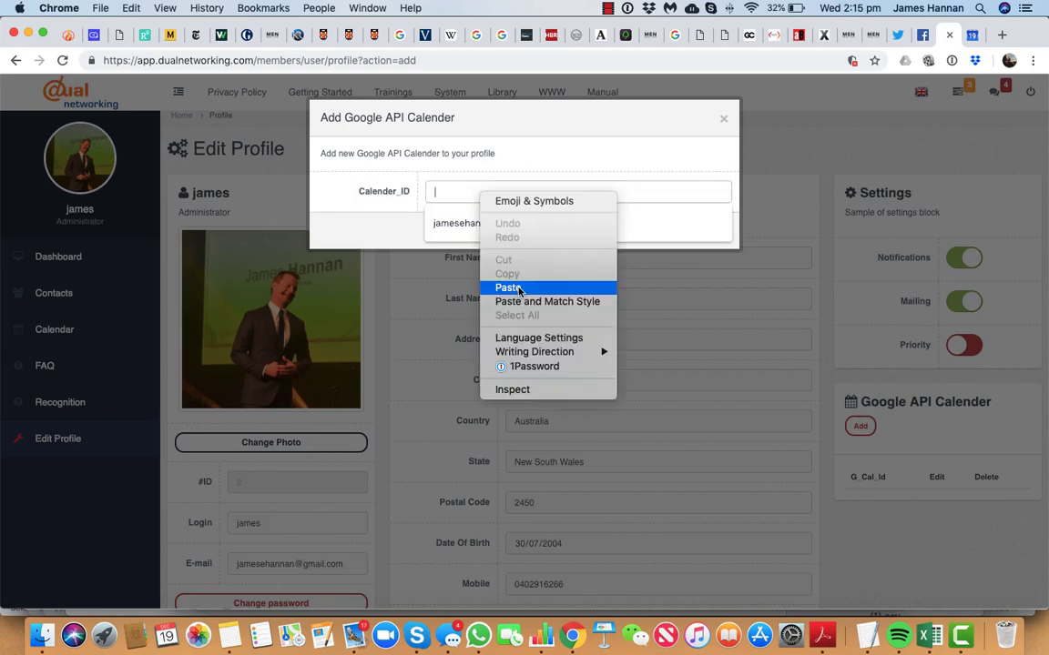
{"action": "left_click", "coordinate": [470, 275]}
{"action": "key", "text": "ctrl+v"}
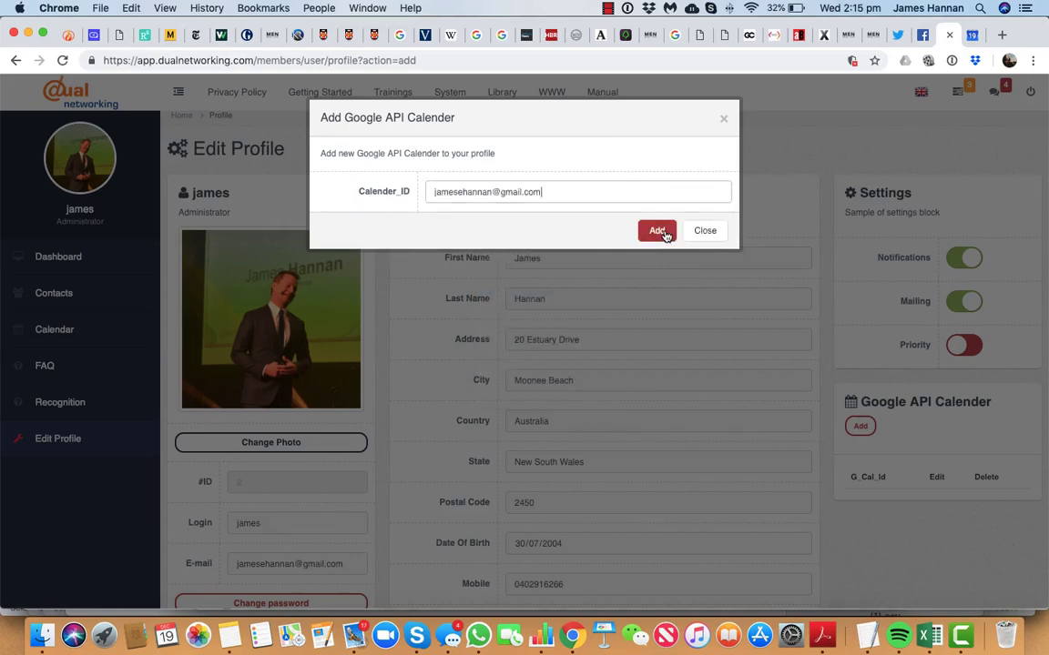
{"action": "left_click", "coordinate": [659, 232]}
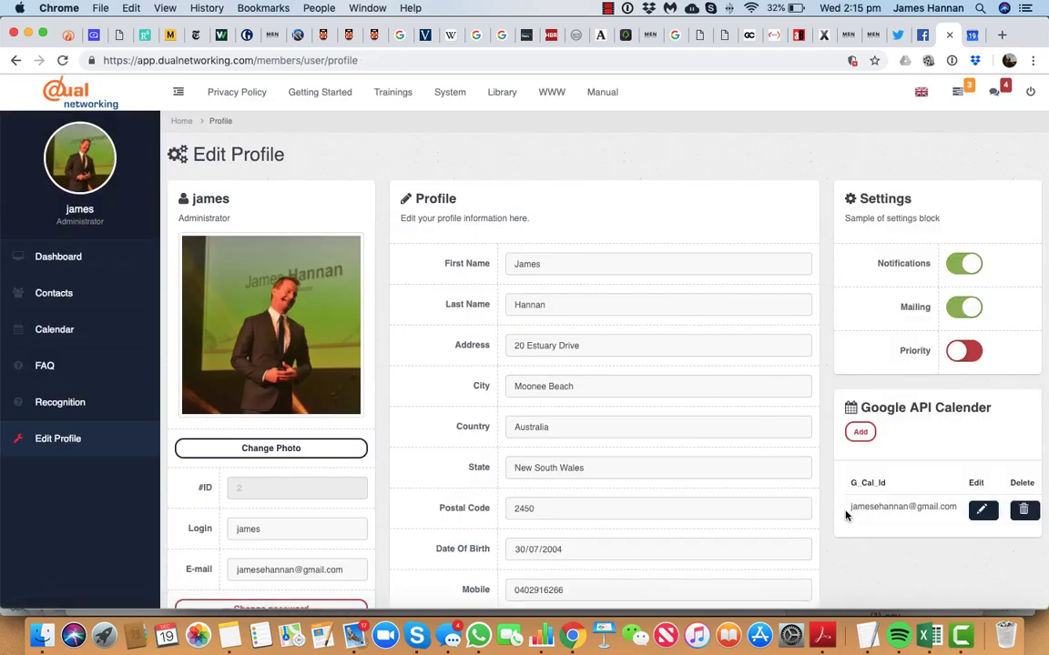
Check the December 2018 Calendar page for synced events, reload it, and return to Edit Profile.
{"action": "left_click", "coordinate": [54, 330]}
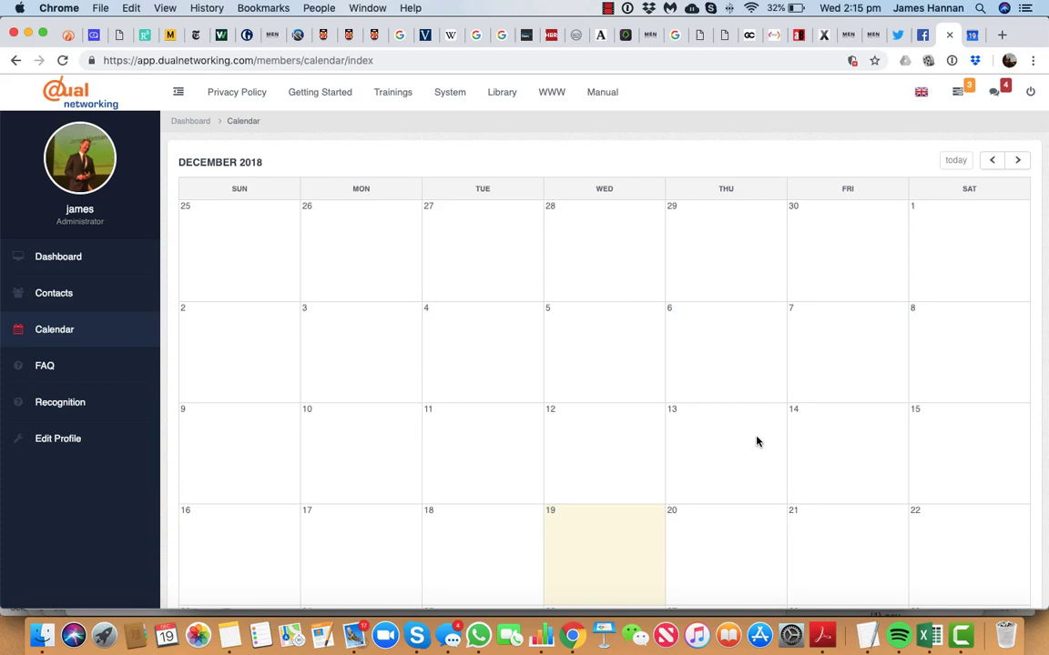
{"action": "scroll", "coordinate": [755, 440], "scroll_direction": "down", "scroll_amount": 5}
{"action": "scroll", "coordinate": [755, 440], "scroll_direction": "up", "scroll_amount": 5}
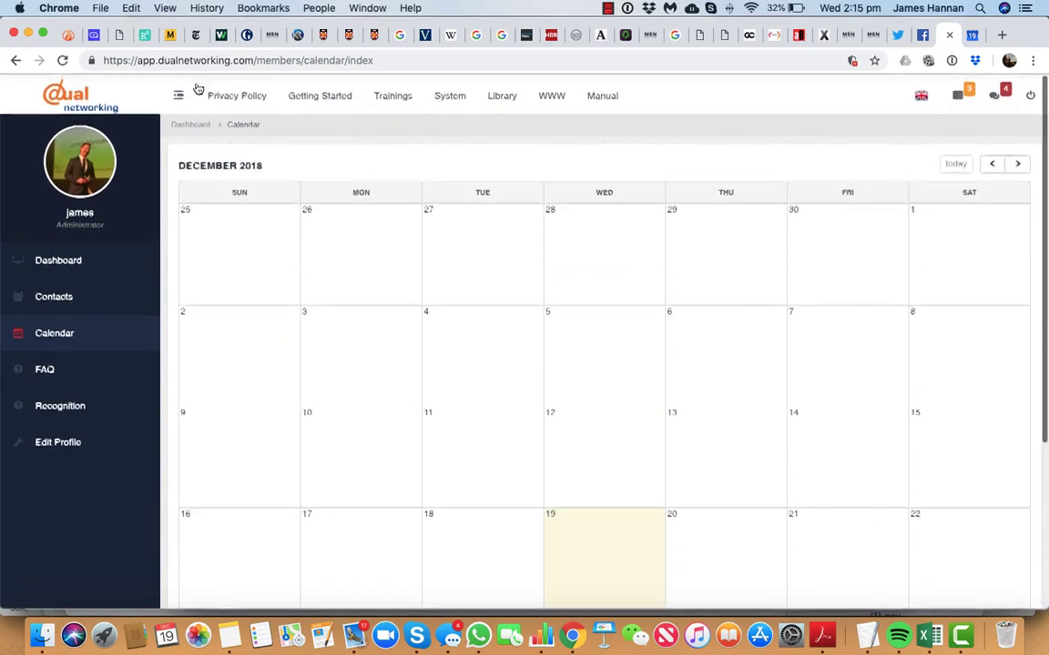
{"action": "key", "text": "super+r"}
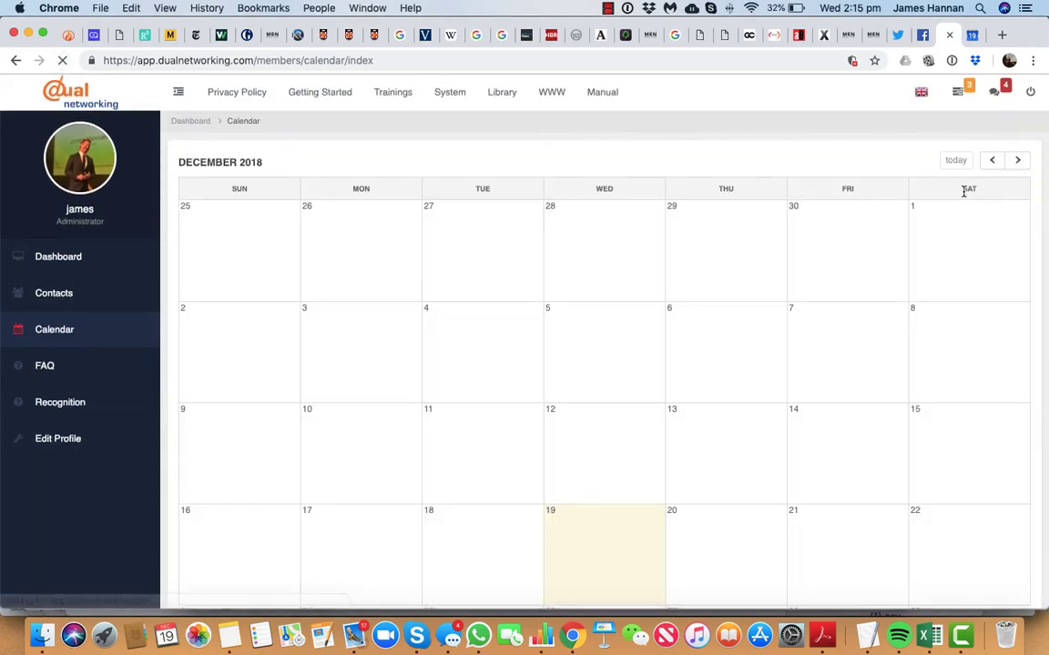
{"action": "left_click", "coordinate": [44, 439]}
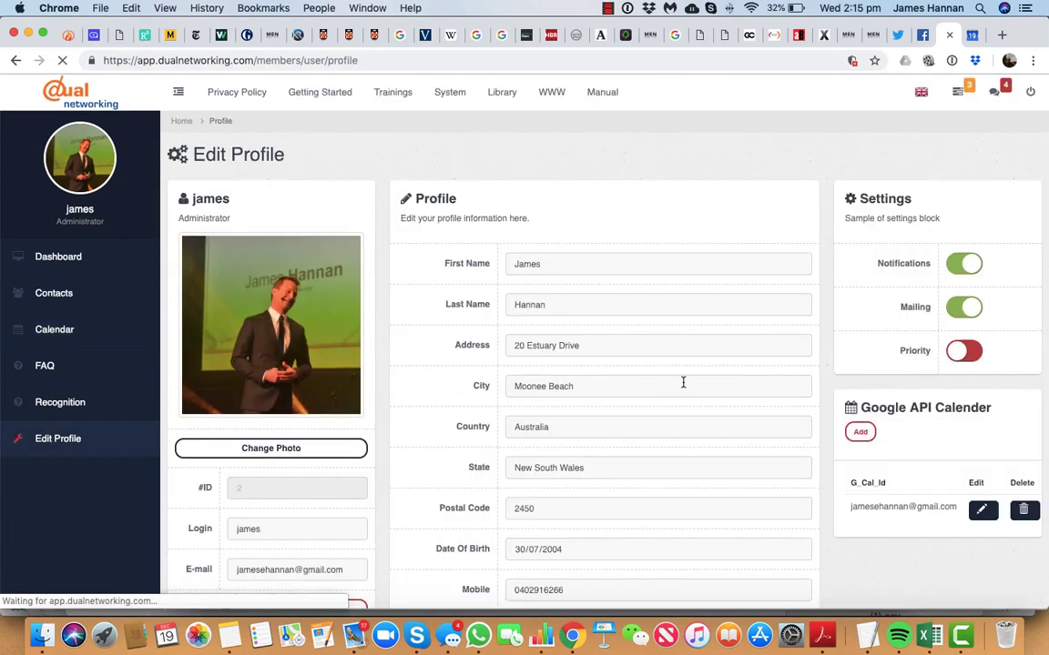
Switch to Google Calendar and copy the Kinetic calendar's Calendar ID from its Integrate calendar settings.
{"action": "left_click", "coordinate": [969, 37]}
{"action": "scroll", "coordinate": [210, 382], "scroll_direction": "down", "scroll_amount": 1}
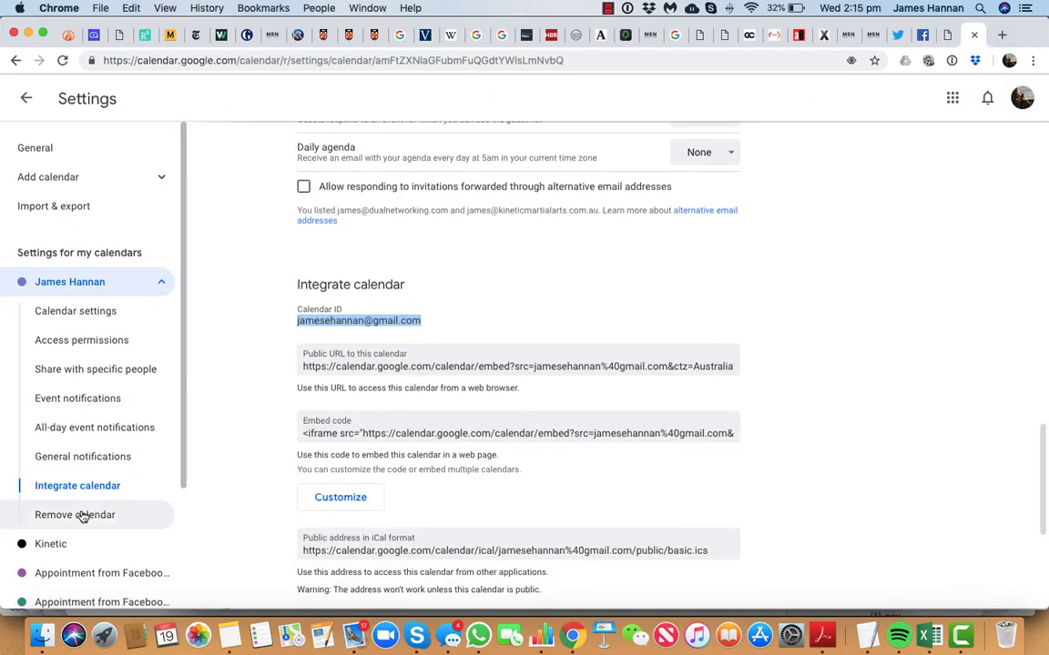
{"action": "scroll", "coordinate": [82, 510], "scroll_direction": "down", "scroll_amount": 3}
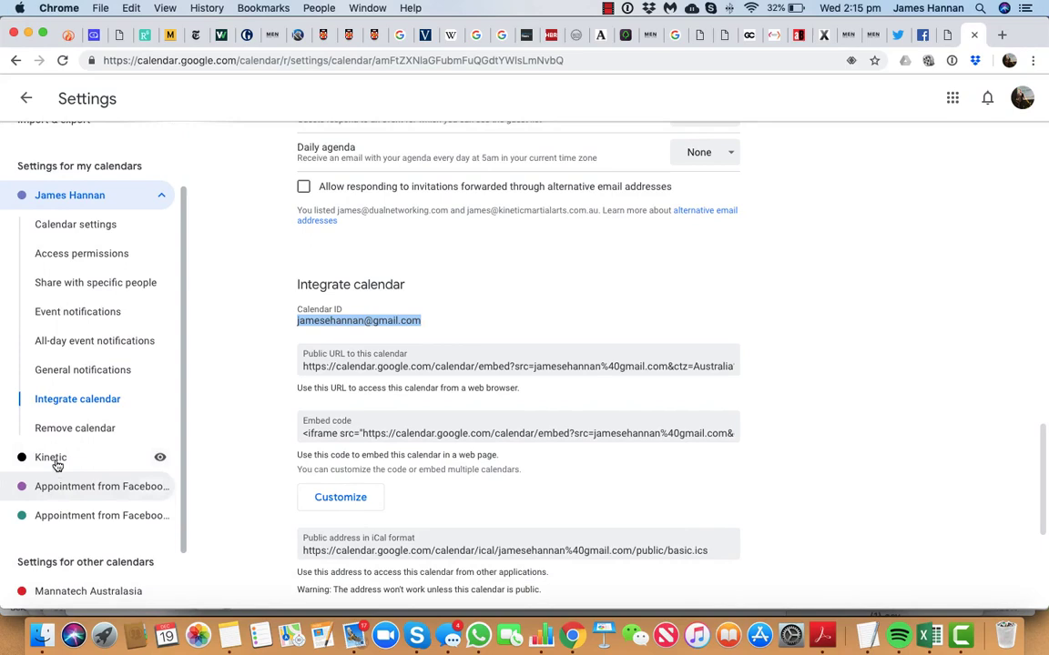
{"action": "left_click", "coordinate": [55, 460]}
{"action": "scroll", "coordinate": [604, 418], "scroll_direction": "down", "scroll_amount": 3}
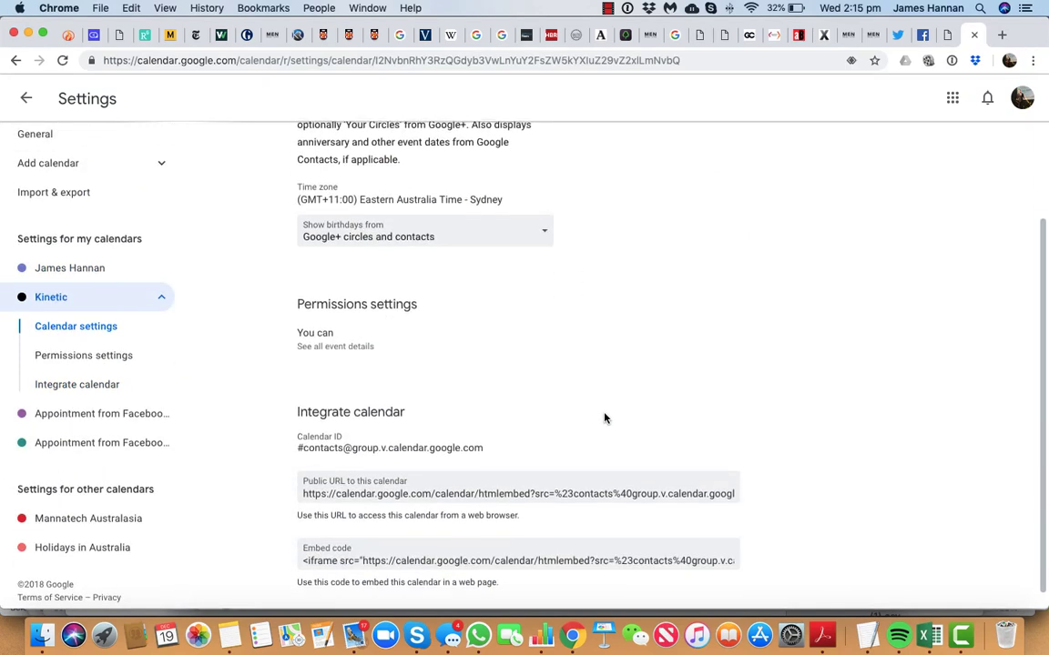
{"action": "scroll", "coordinate": [605, 417], "scroll_direction": "down", "scroll_amount": 1}
{"action": "left_click_drag", "start_coordinate": [499, 435], "coordinate": [299, 434]}
{"action": "right_click", "coordinate": [308, 431]}
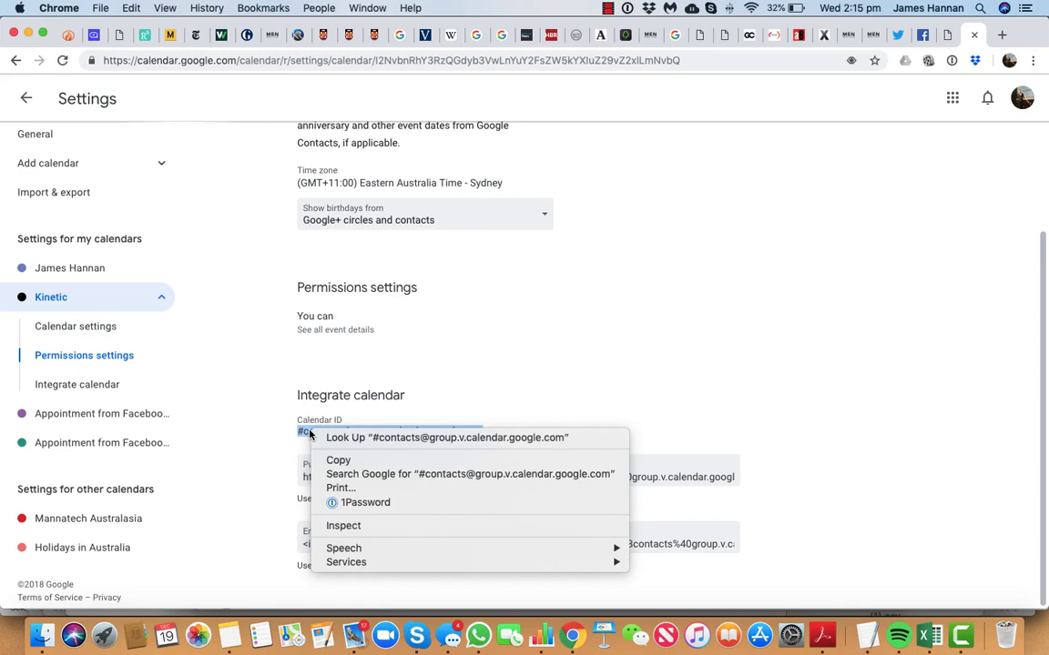
{"action": "left_click", "coordinate": [364, 459]}
Return to the Dual Networking profile and add the copied Kinetic Calendar ID as a second Google API calendar.
{"action": "left_click", "coordinate": [947, 35]}
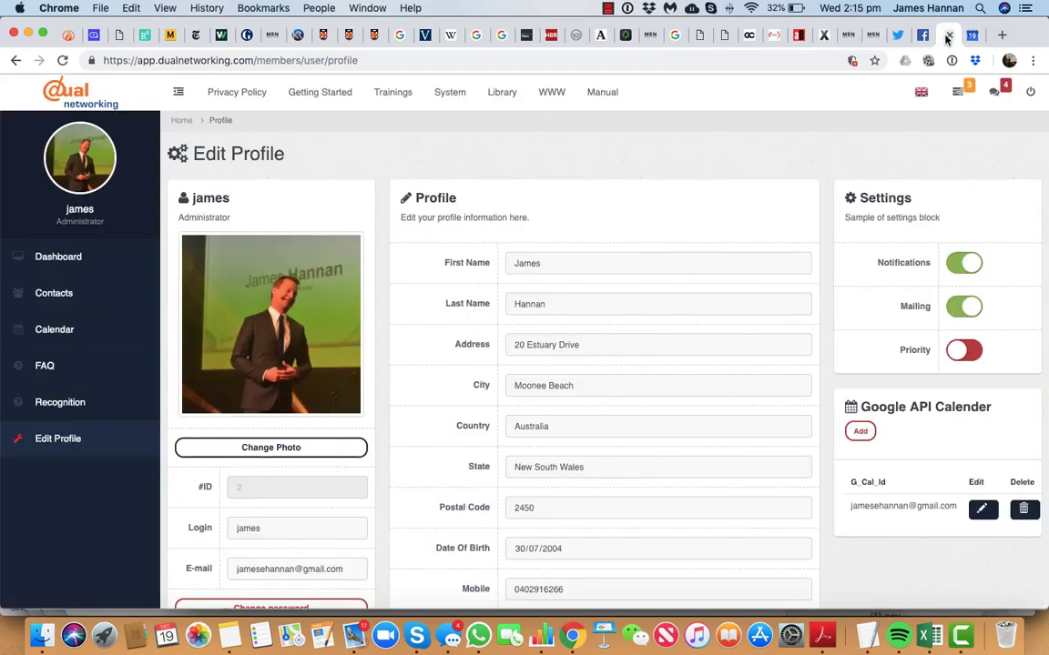
{"action": "left_click", "coordinate": [860, 431]}
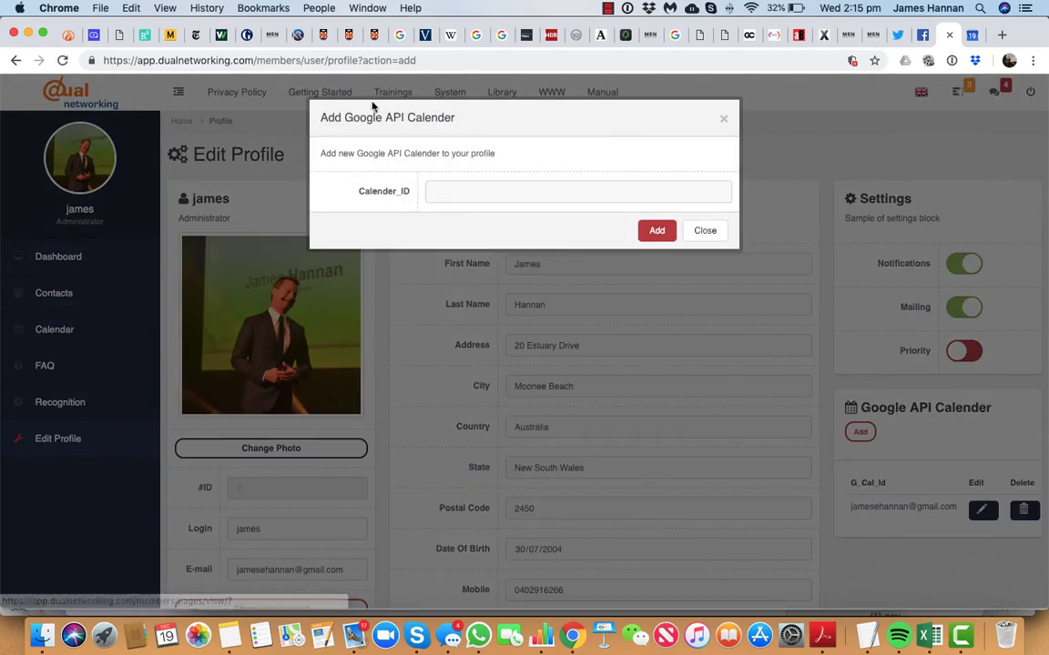
{"action": "left_click", "coordinate": [485, 190]}
{"action": "right_click", "coordinate": [485, 190]}
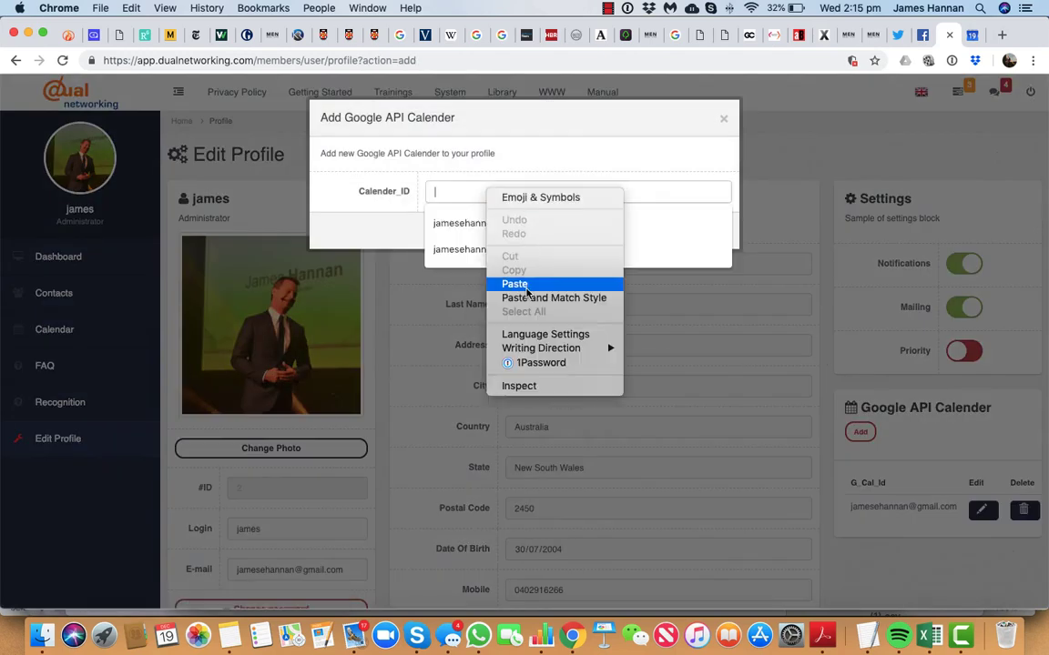
{"action": "left_click", "coordinate": [532, 283]}
{"action": "left_click", "coordinate": [654, 233]}
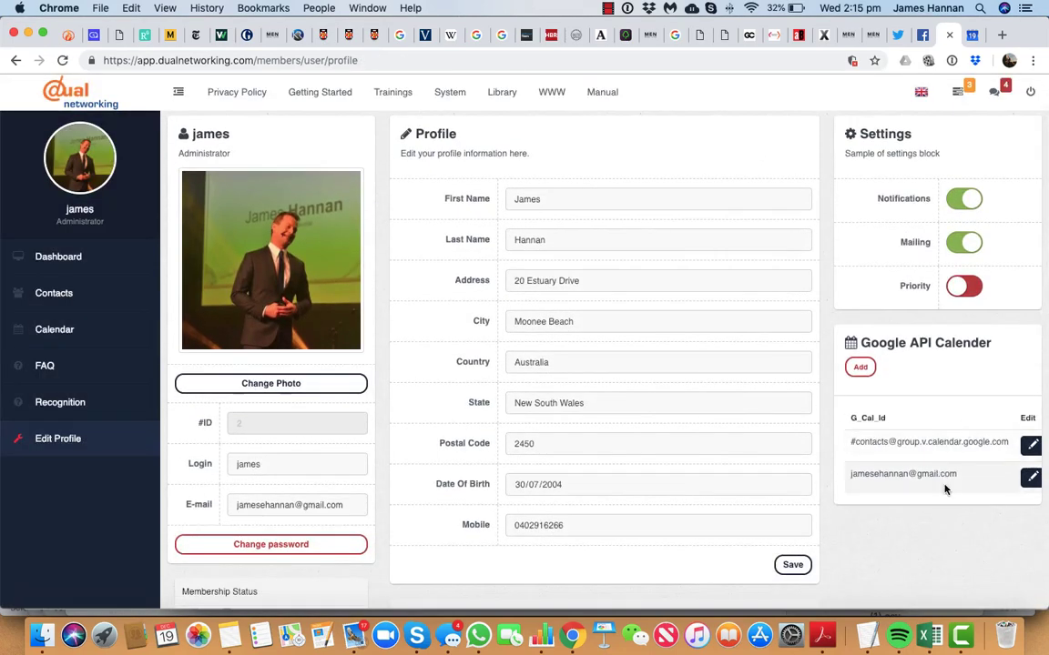
Check the Calendar page again and return to Edit Profile to review the Google API Calender list.
{"action": "left_click", "coordinate": [65, 332]}
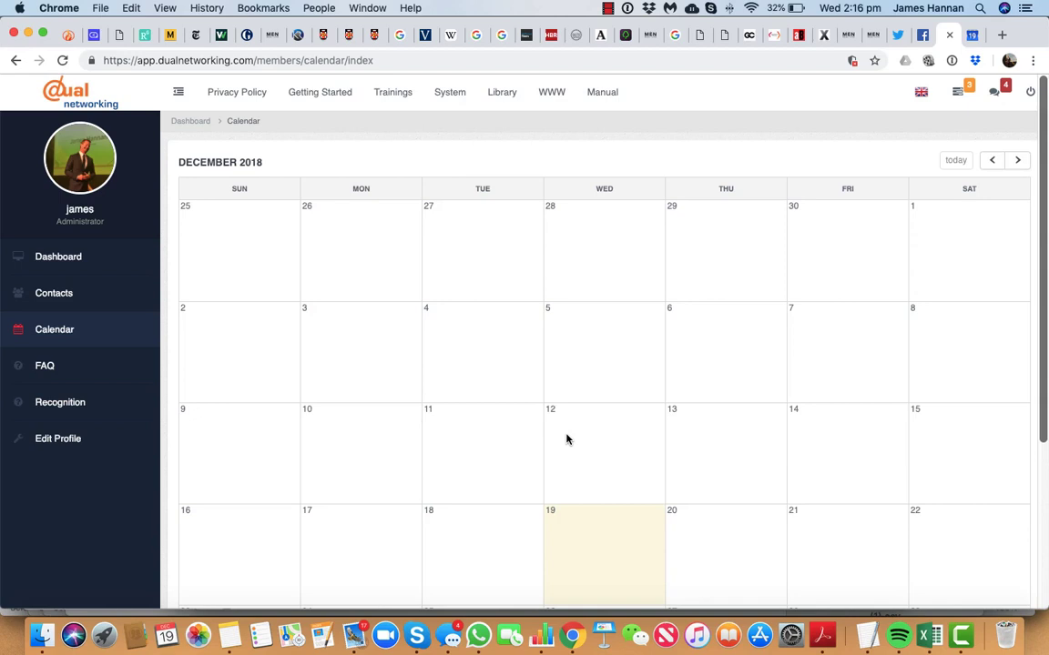
{"action": "left_click", "coordinate": [71, 443]}
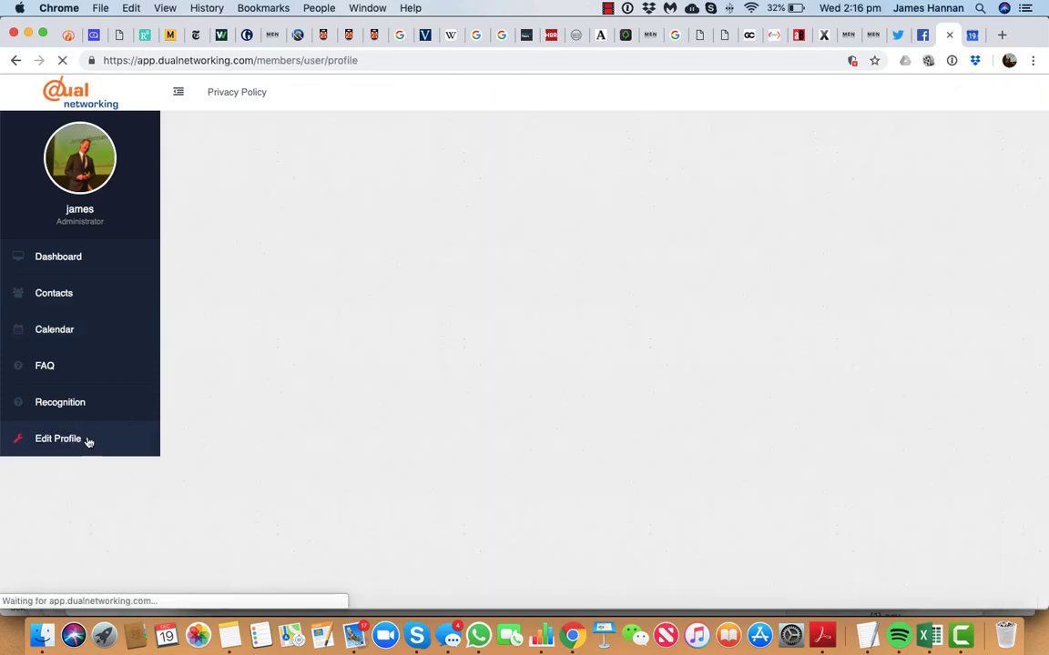
{"action": "scroll", "coordinate": [873, 397], "scroll_direction": "up", "scroll_amount": 5}
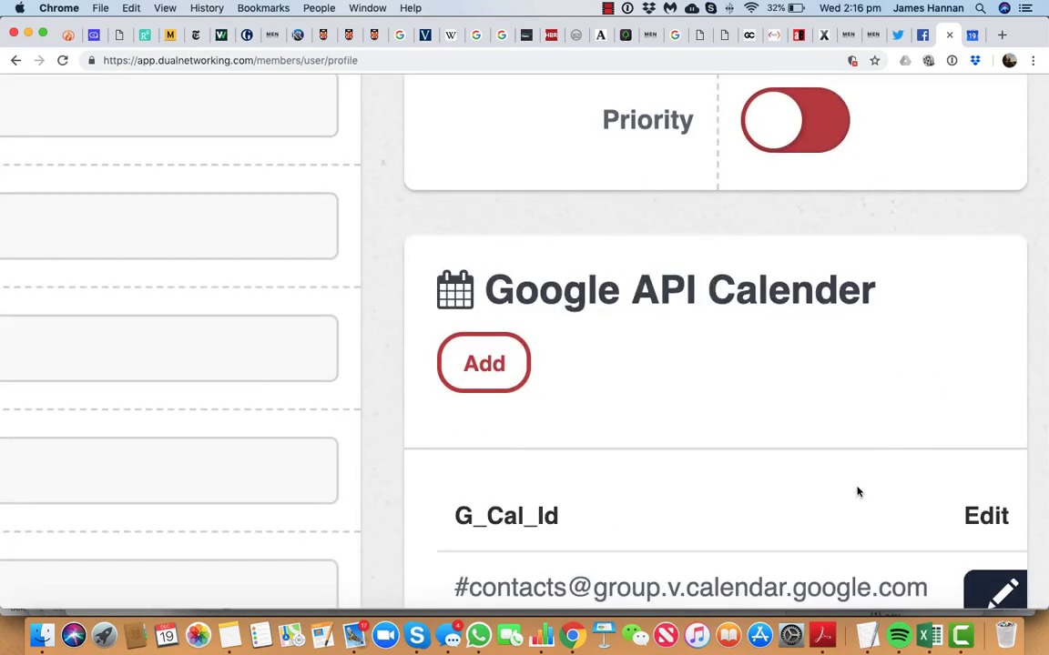
{"action": "key", "text": "super+0"}
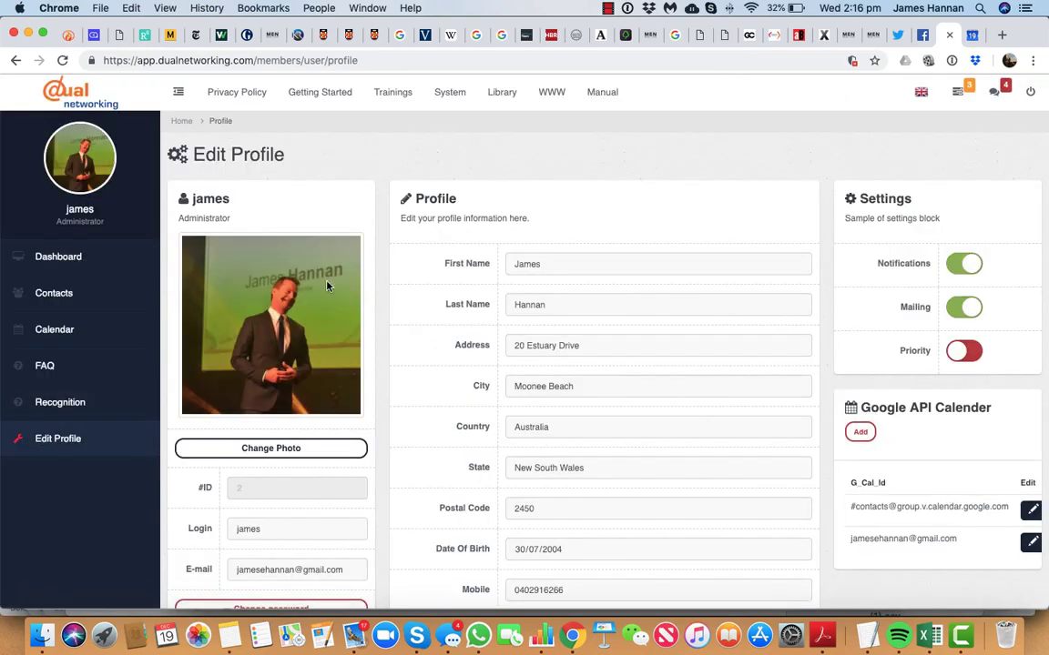
Review the Edit Profile page, including the profile details, Google API Calender list and the connected Google account information under Google Settings.
{"action": "scroll", "coordinate": [300, 305], "scroll_direction": "down", "scroll_amount": 3}
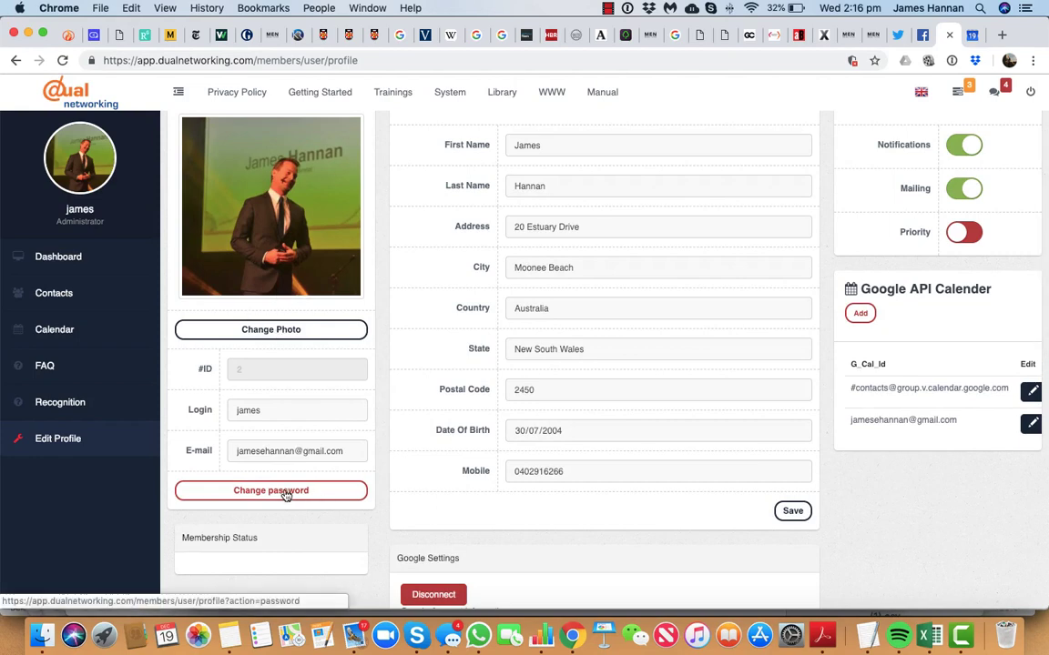
{"action": "scroll", "coordinate": [724, 496], "scroll_direction": "up", "scroll_amount": 2}
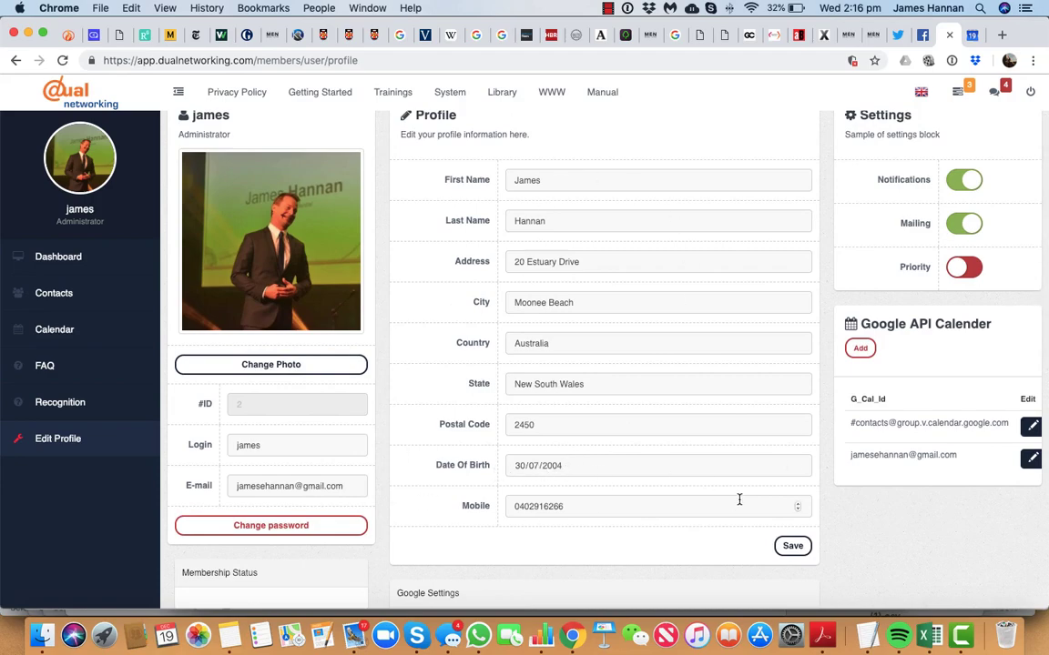
{"action": "scroll", "coordinate": [942, 354], "scroll_direction": "down", "scroll_amount": 5}
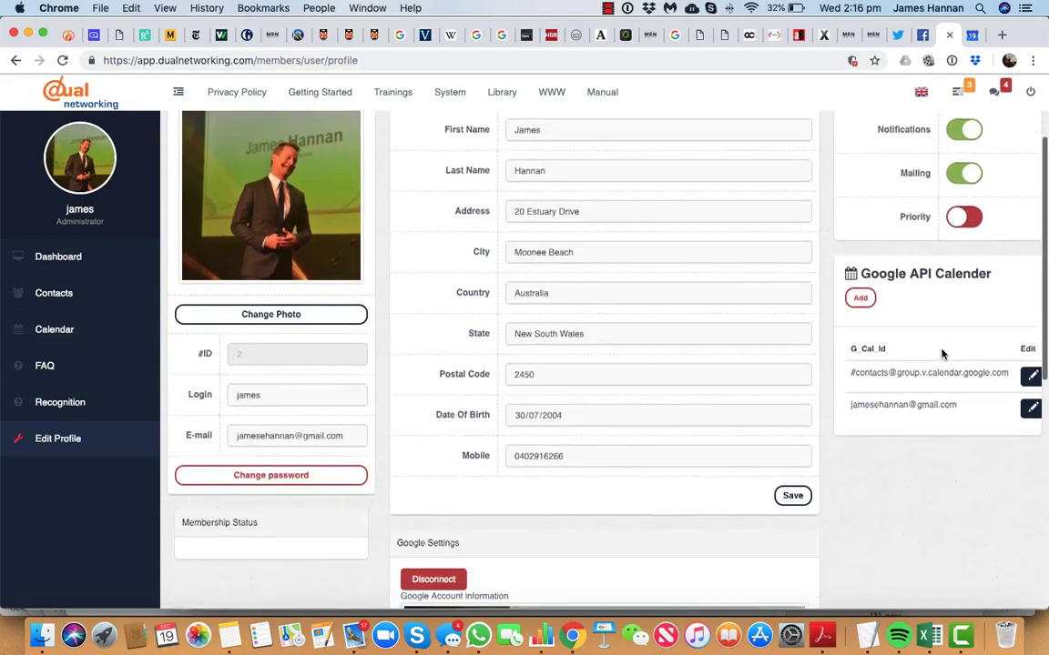
{"action": "scroll", "coordinate": [940, 353], "scroll_direction": "down", "scroll_amount": 5}
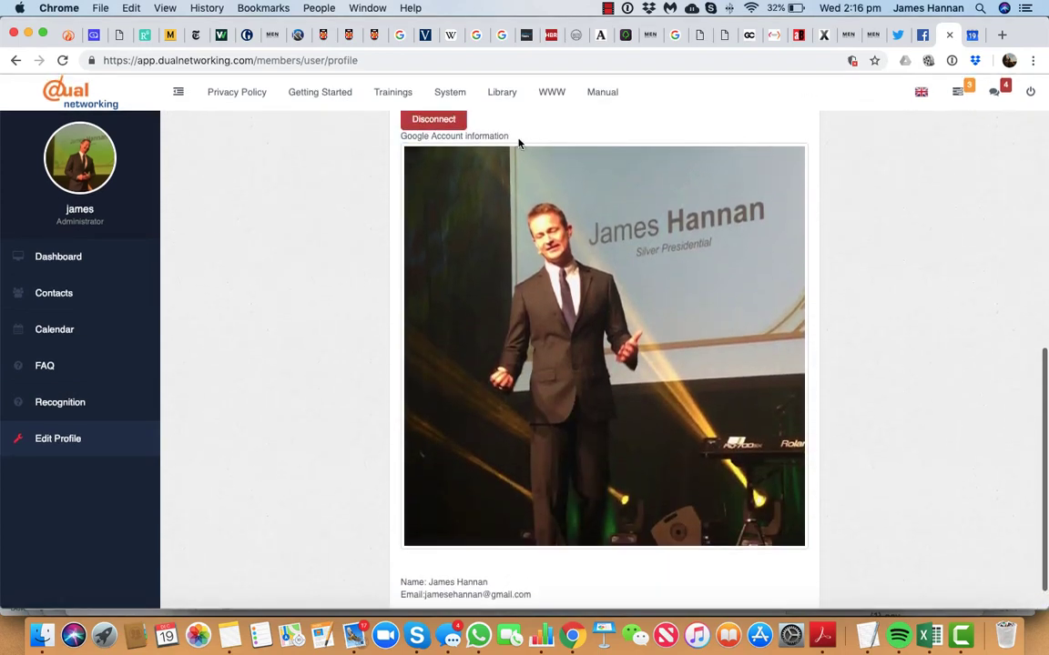
{"action": "scroll", "coordinate": [571, 557], "scroll_direction": "down", "scroll_amount": 2}
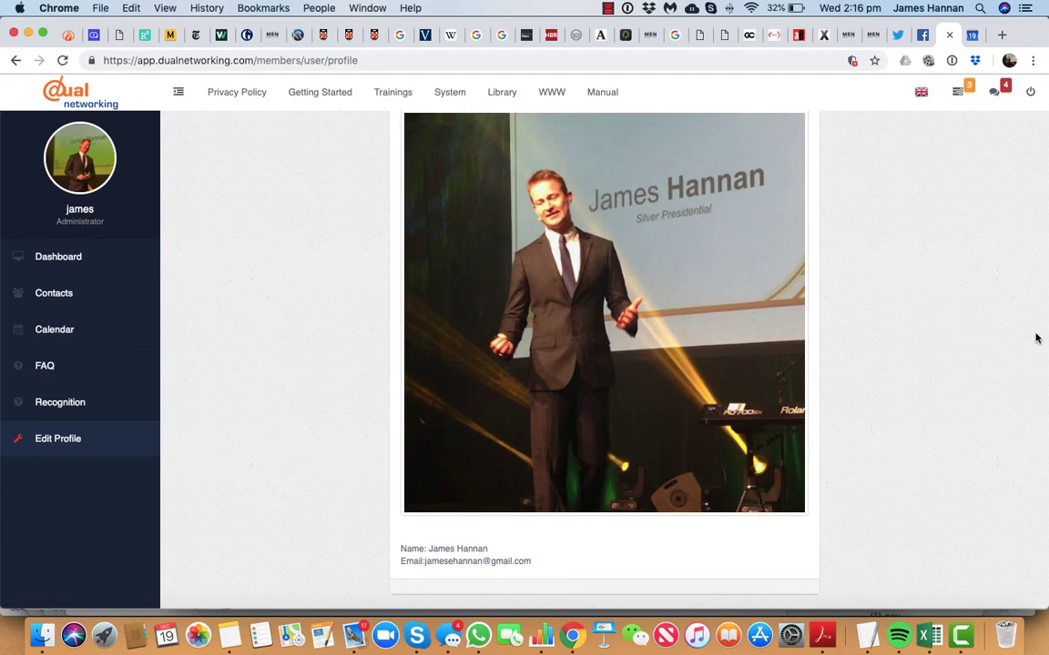
{"action": "scroll", "coordinate": [1034, 340], "scroll_direction": "up", "scroll_amount": 15}
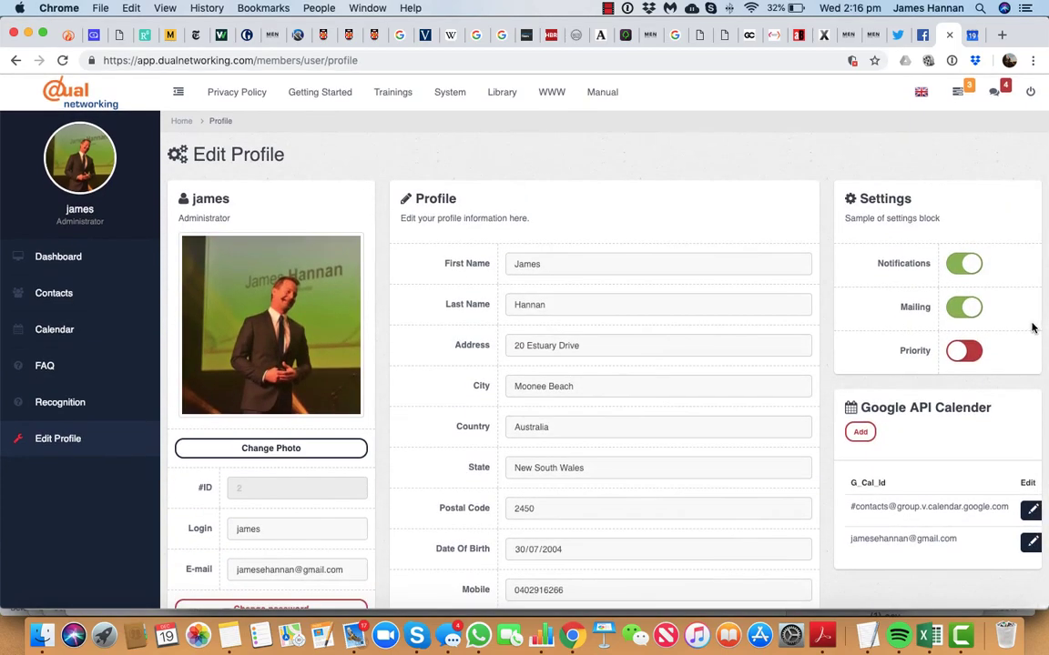